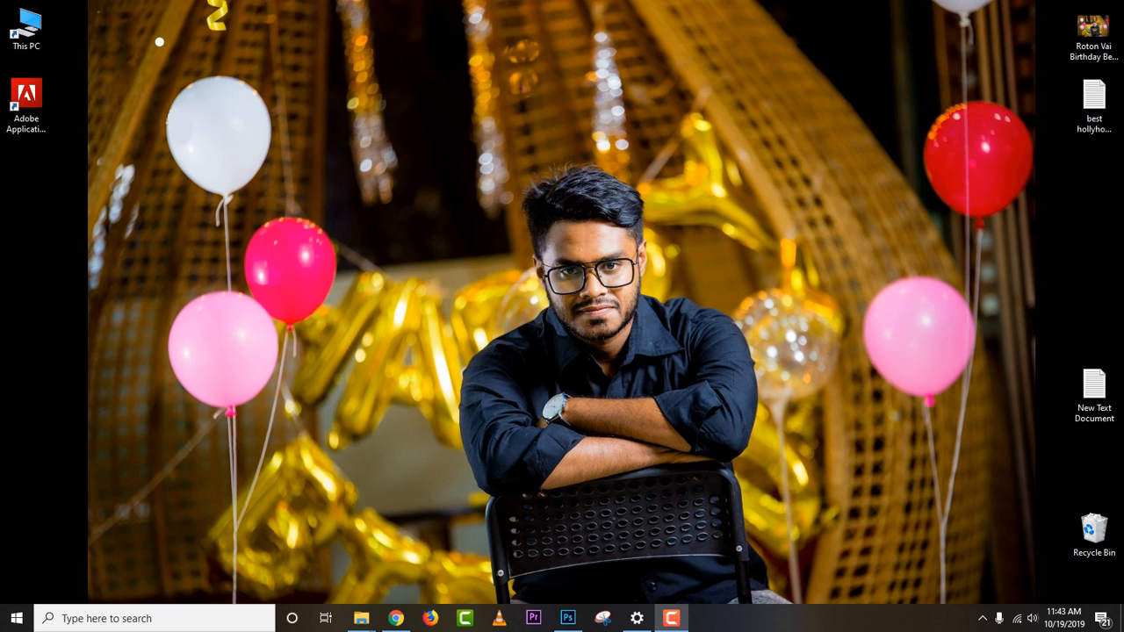
Refresh the desktop and bring up the File Explorer window showing the edit folder.
right_click(414, 132)
left_click(454, 173)
mouse_move(362, 619)
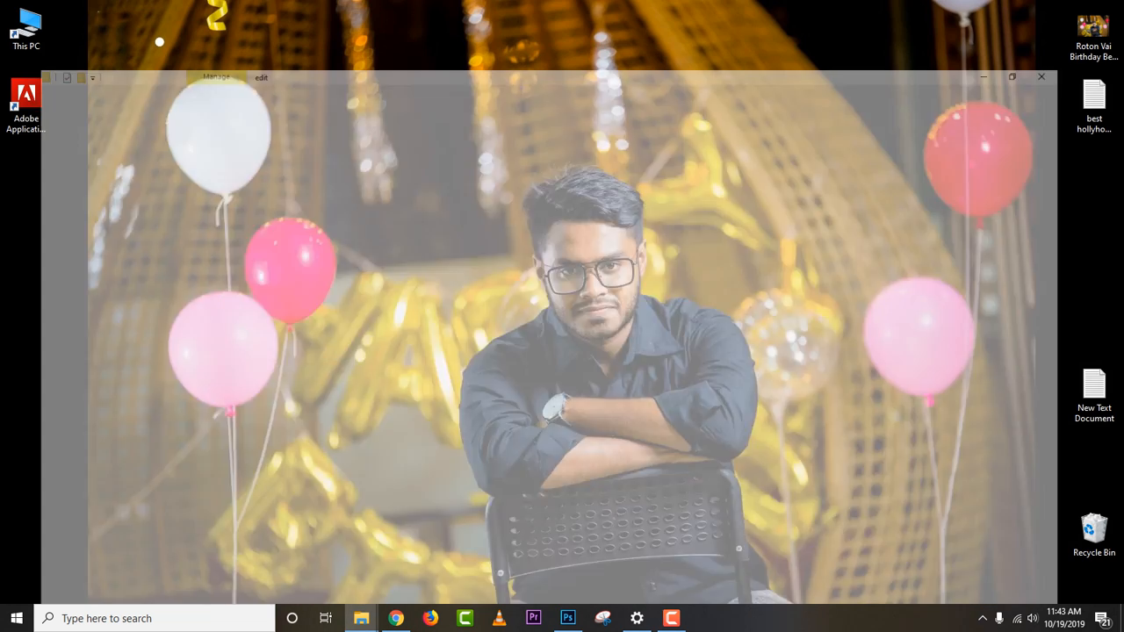
left_click(285, 560)
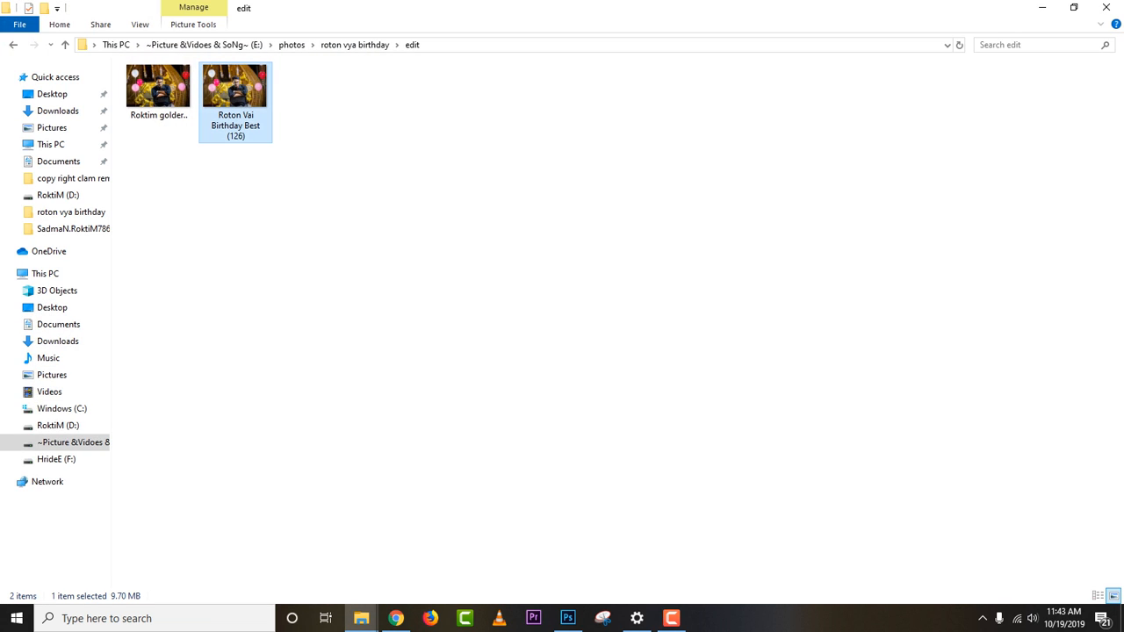
Compare the original and edited birthday photos by switching between them in the photo viewer, and close the viewer.
double_click(235, 101)
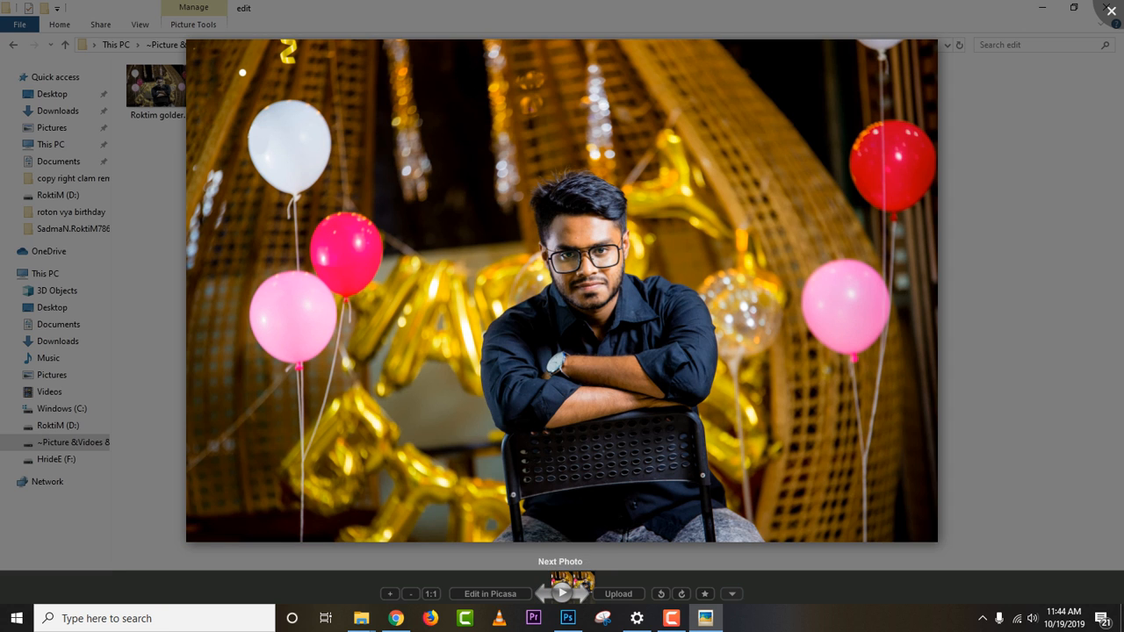
left_click(582, 594)
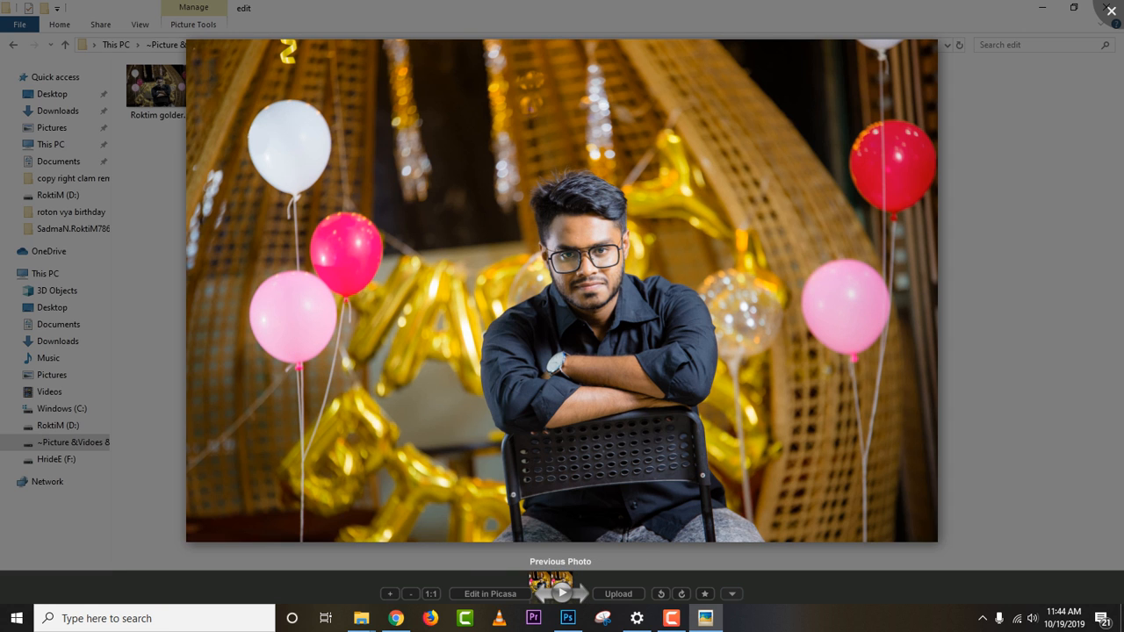
left_click(542, 594)
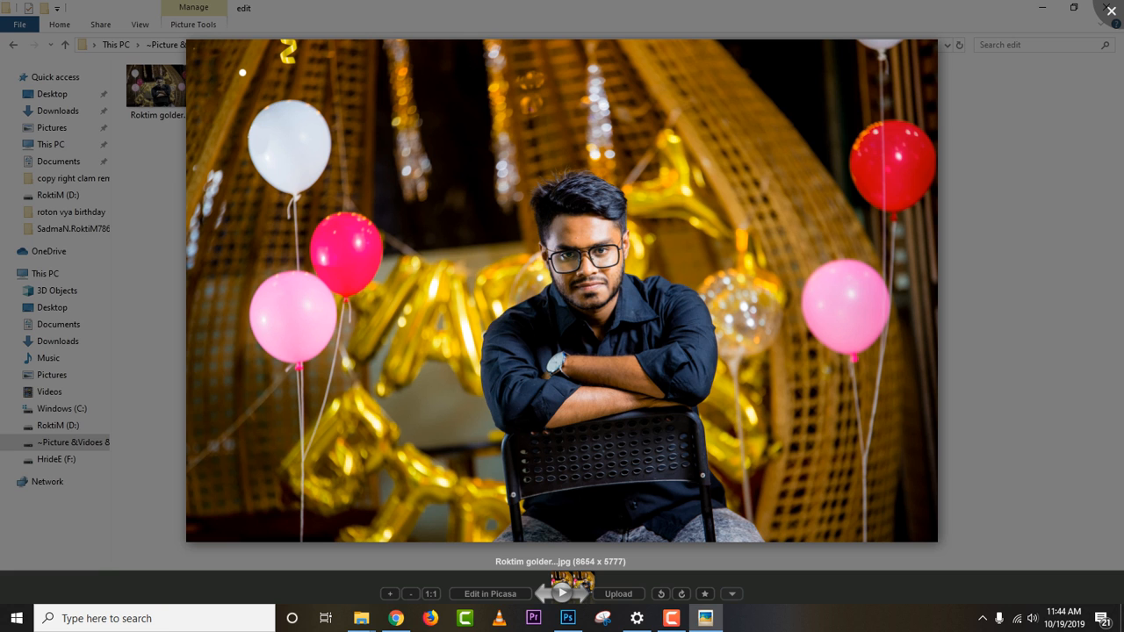
left_click(581, 593)
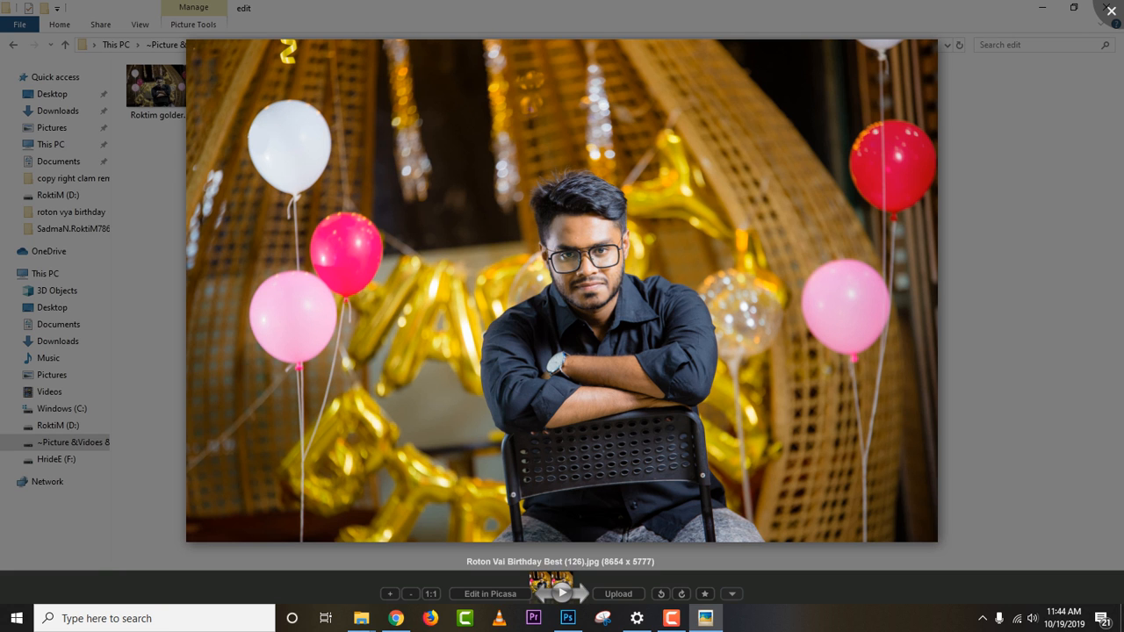
left_click(543, 594)
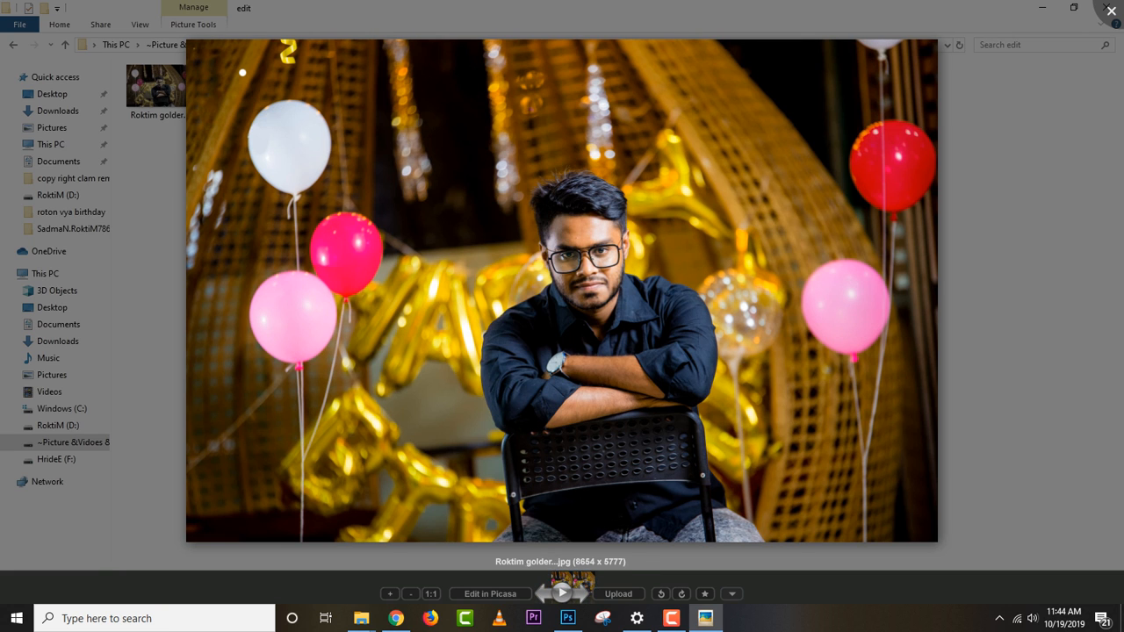
left_click(582, 593)
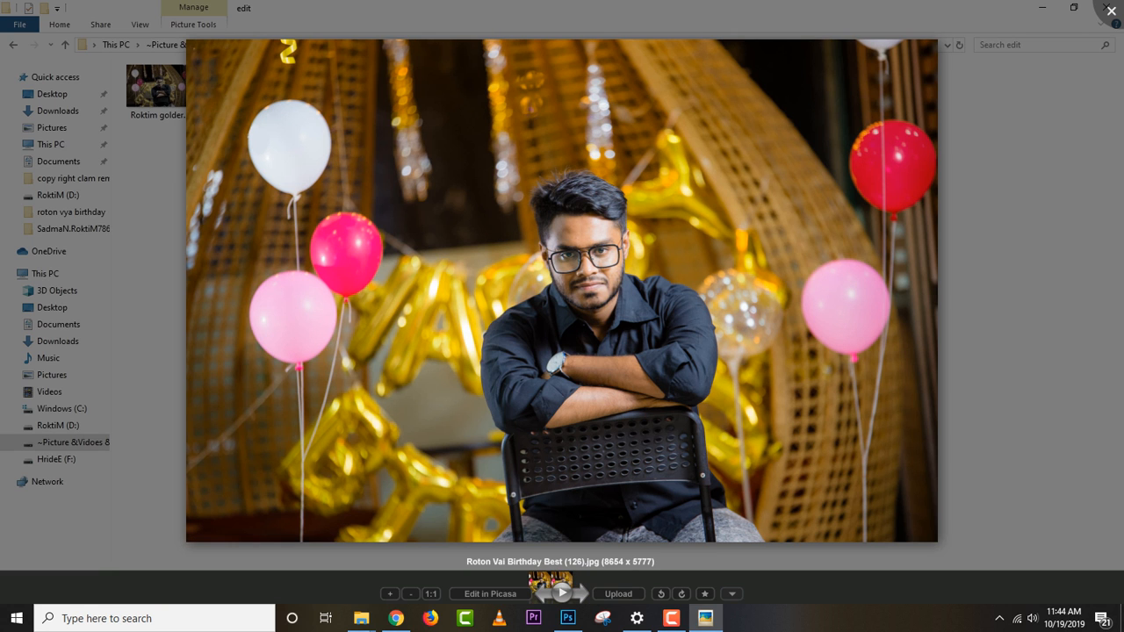
left_click(1112, 10)
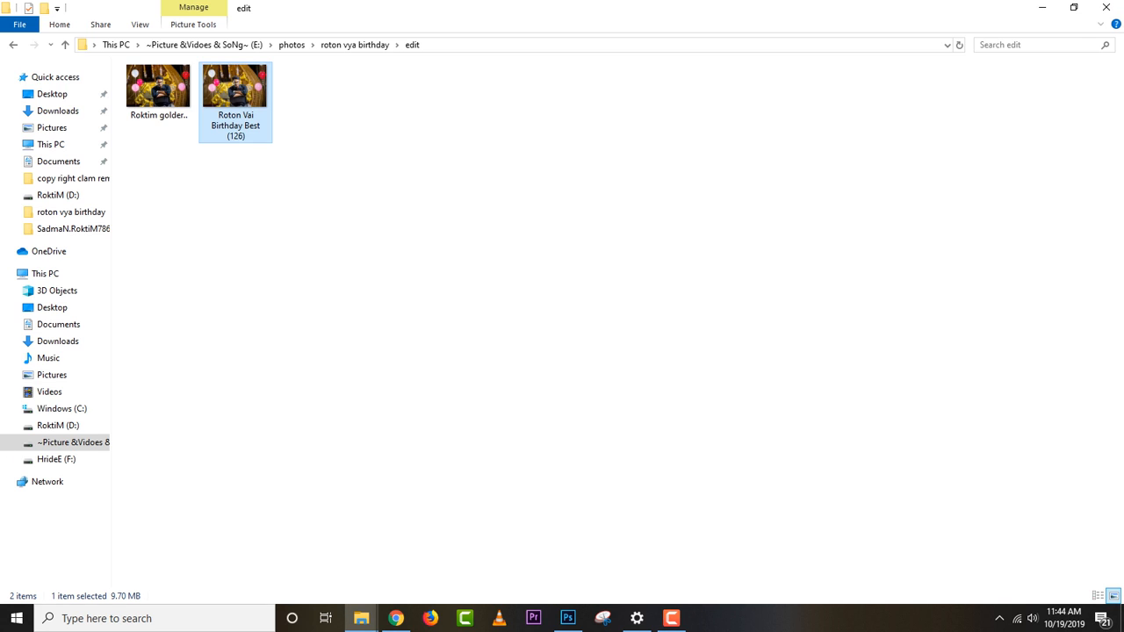
Open the Birthday Best (126) photo from the edit folder in Photoshop and duplicate its Background layer.
left_click_drag(235, 92, 567, 618)
left_click(568, 618)
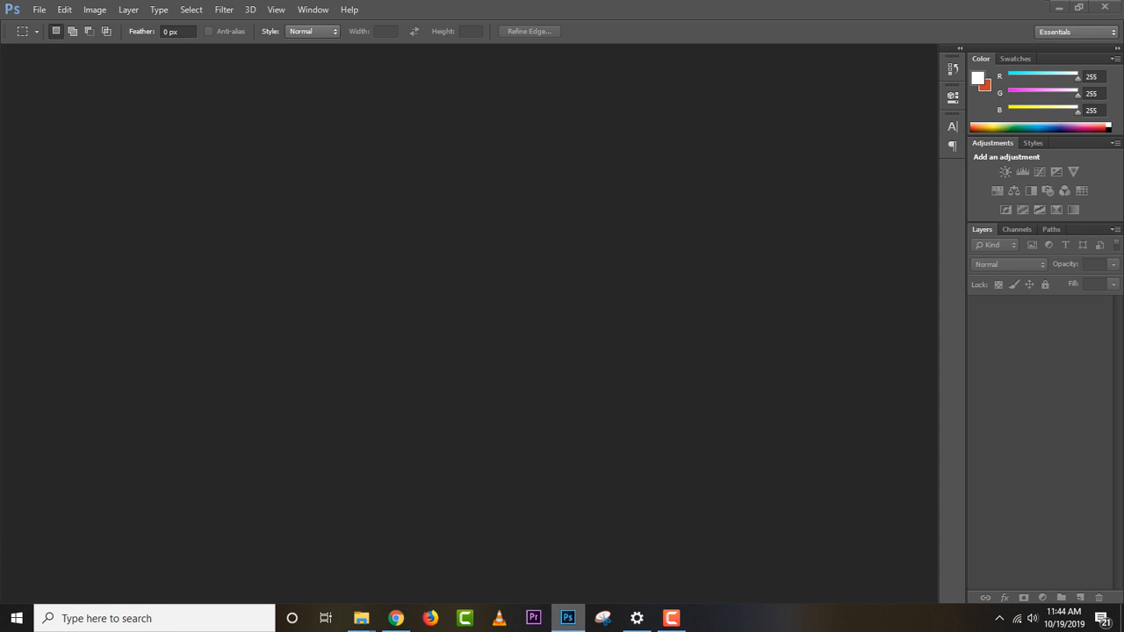
left_click(567, 618)
left_click_drag(236, 95, 508, 351)
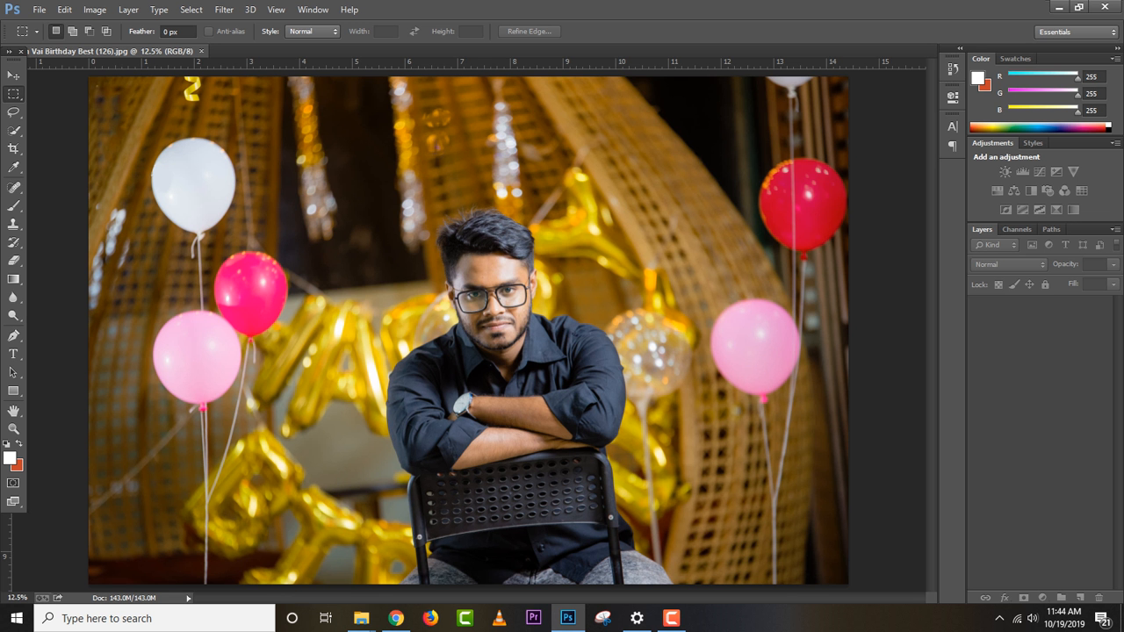
left_click_drag(1041, 307, 1080, 597)
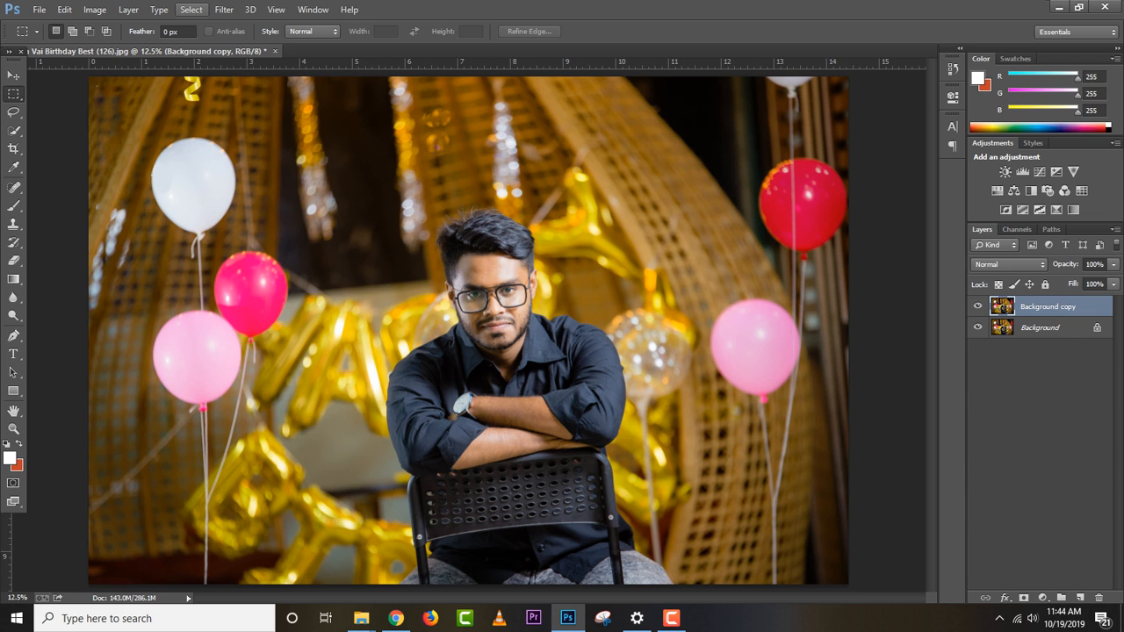
Start a Camera Raw Filter on Background copy: Contrast +32, Highlights +6, Shadows +11, Whites -5, Blacks +14, Clarity +22, Vibrance +28.
left_click(224, 10)
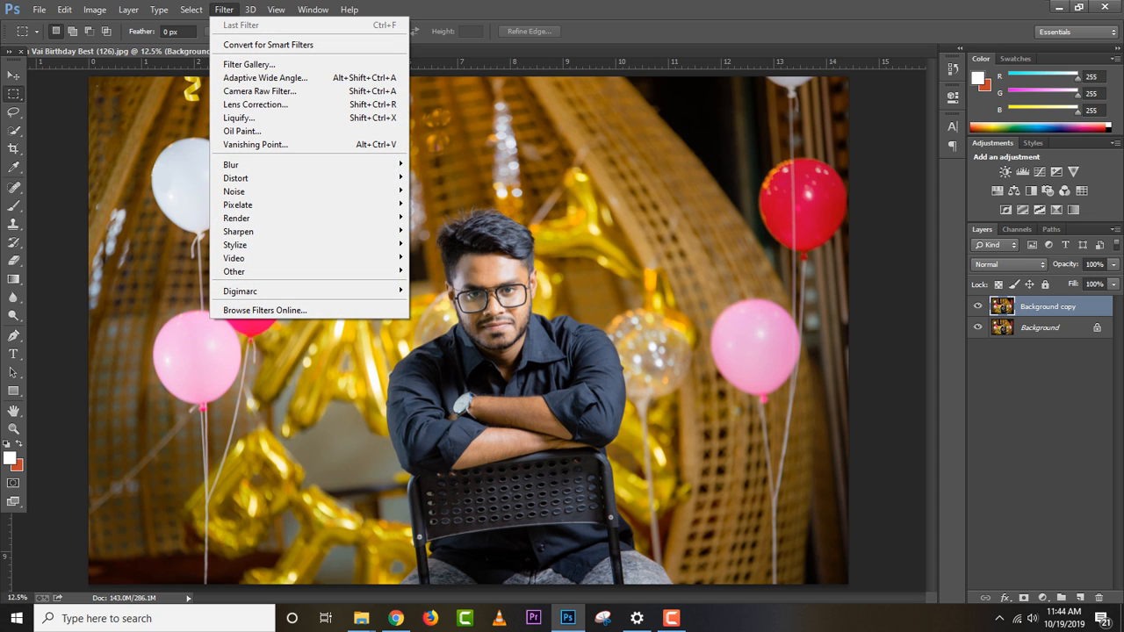
left_click(260, 91)
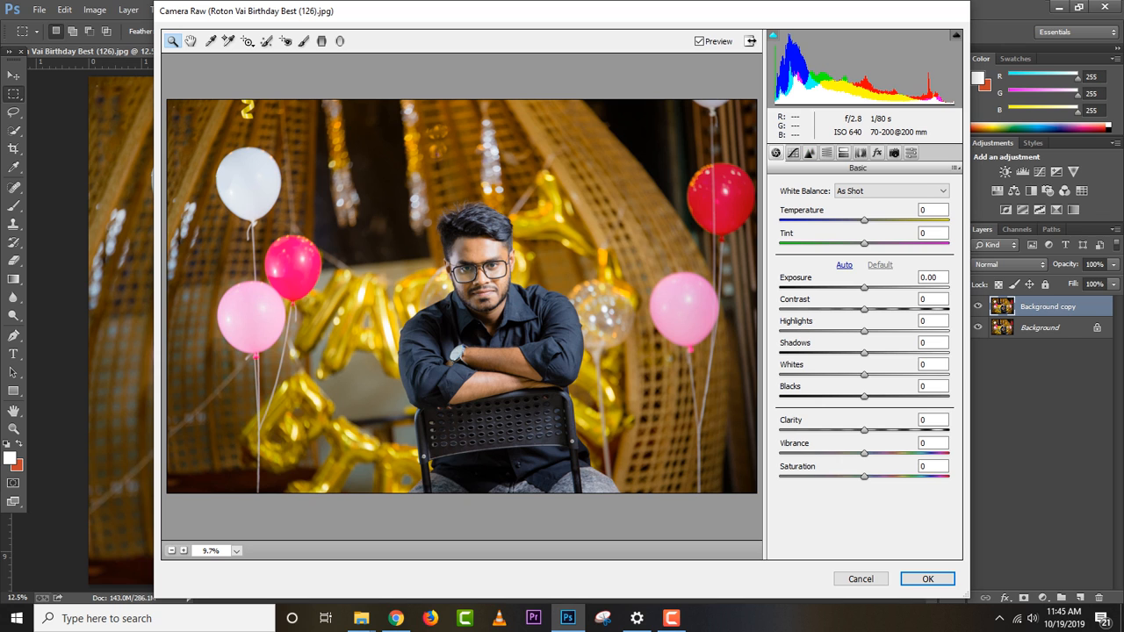
left_click_drag(864, 309, 887, 452)
key("Tab")
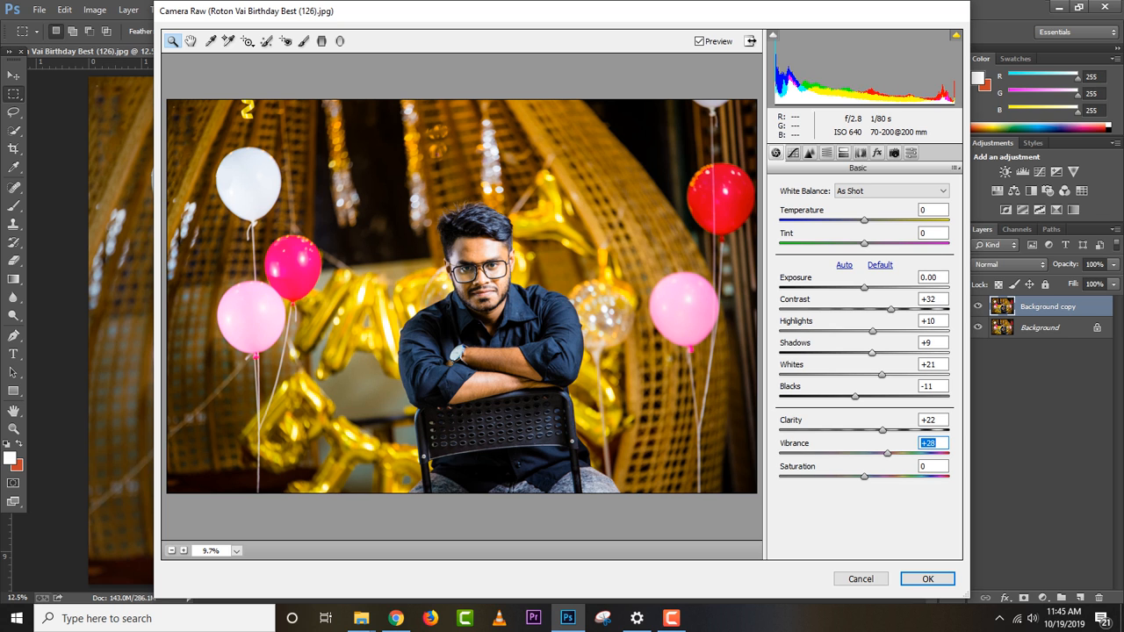
left_click_drag(872, 354, 875, 396)
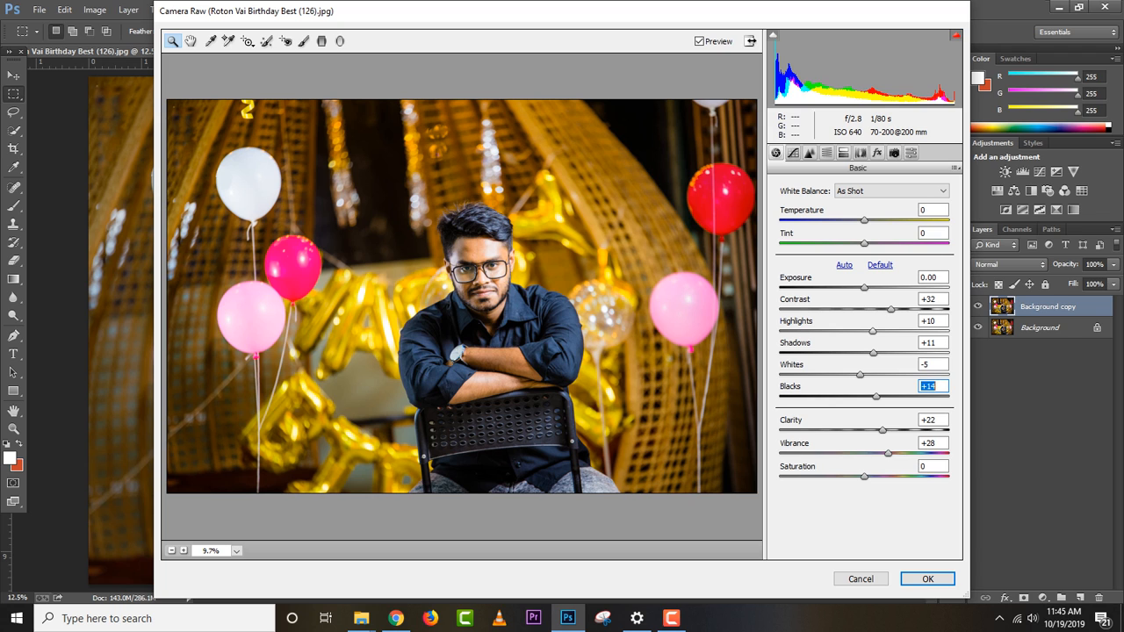
left_click_drag(873, 331, 870, 331)
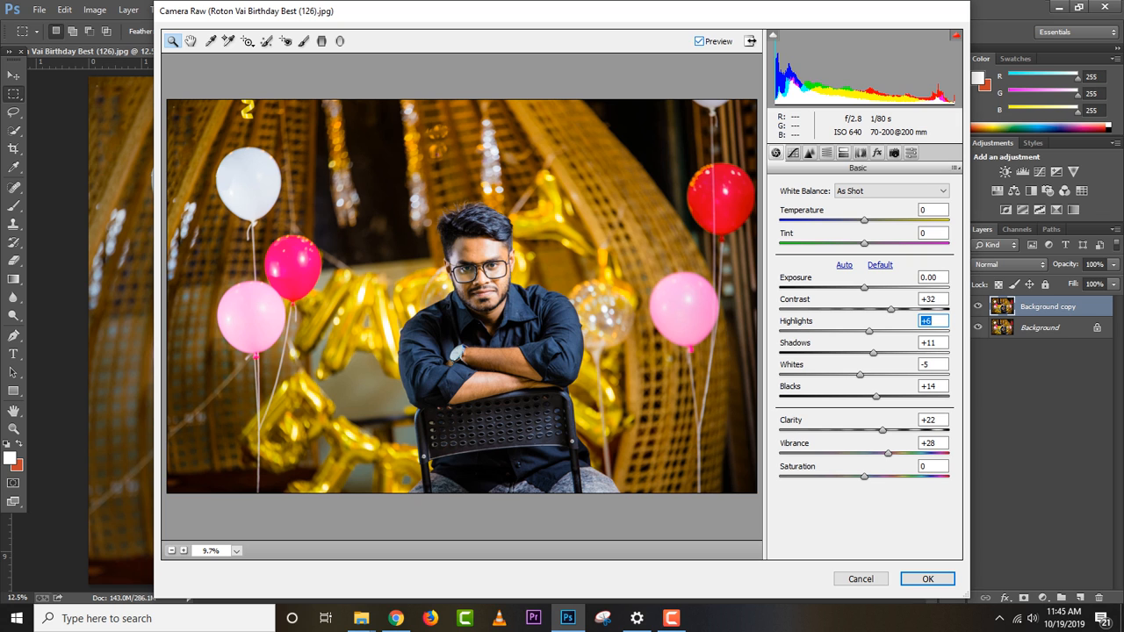
Compare the Camera Raw preview before and after, set Blacks to +29 and Whites to +26, lower Highlights, and apply the filter.
left_click(700, 41)
left_click(700, 41)
left_click(700, 42)
left_click(700, 42)
left_click_drag(877, 397, 885, 375)
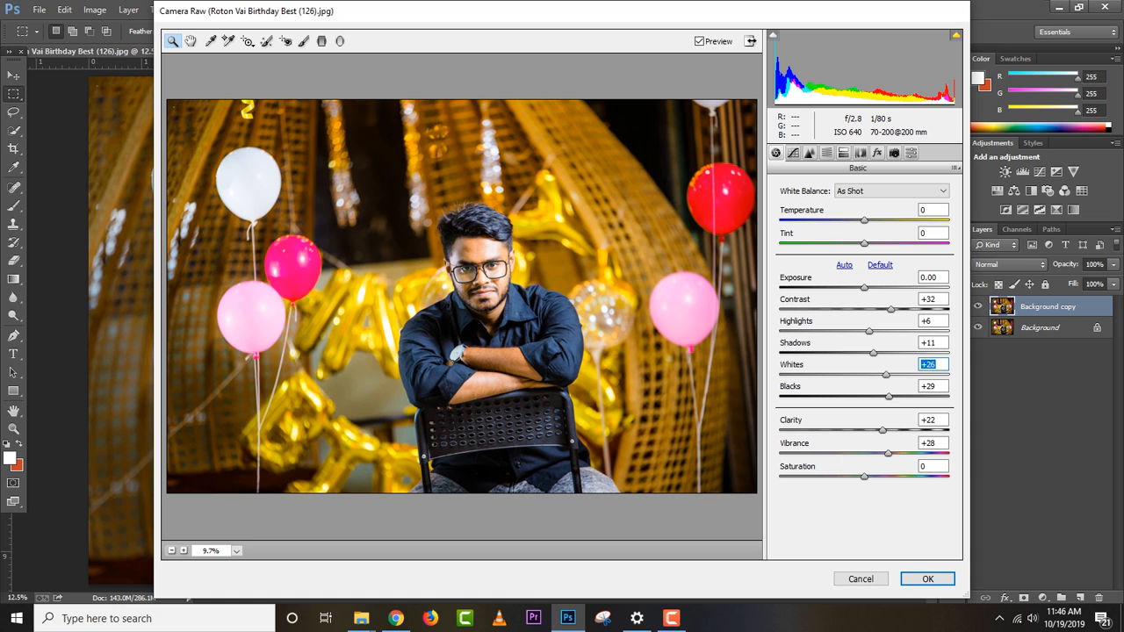
left_click_drag(869, 331, 858, 331)
key("Return")
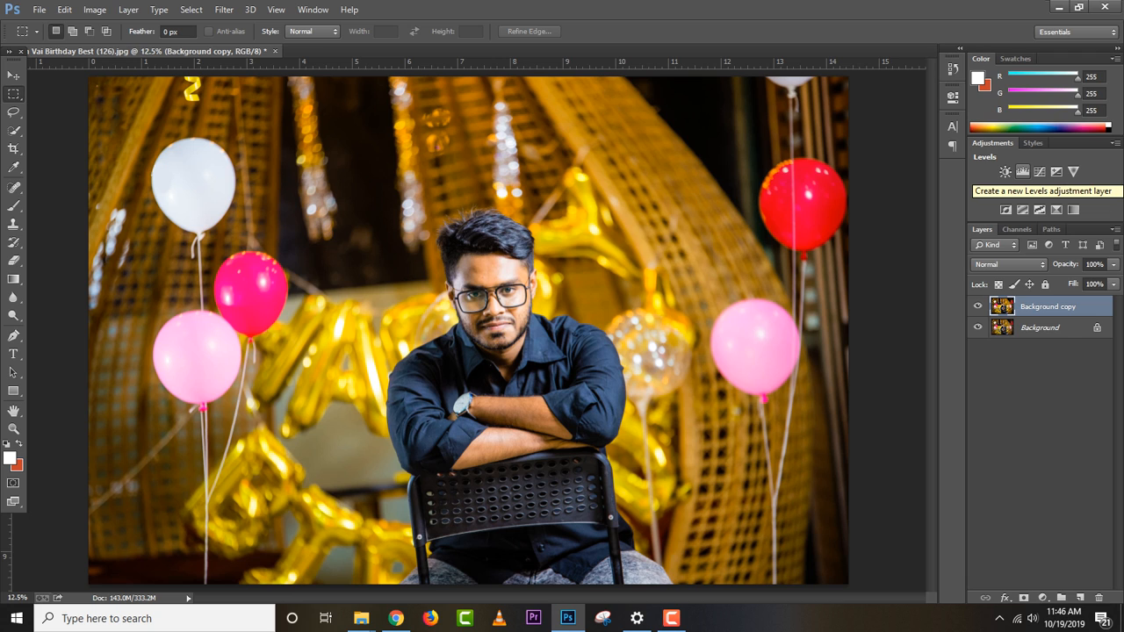
Add a Levels adjustment layer and shift its input levels to strengthen the photo's contrast, raising the black point slightly.
left_click(1022, 171)
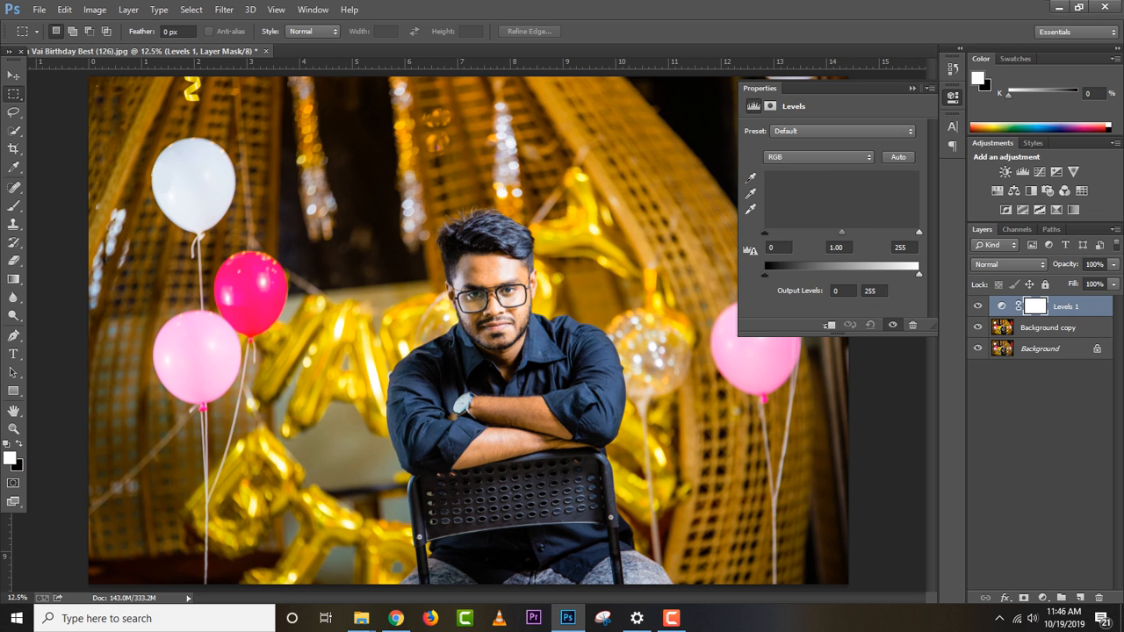
left_click_drag(841, 233, 913, 233)
left_click_drag(765, 233, 769, 233)
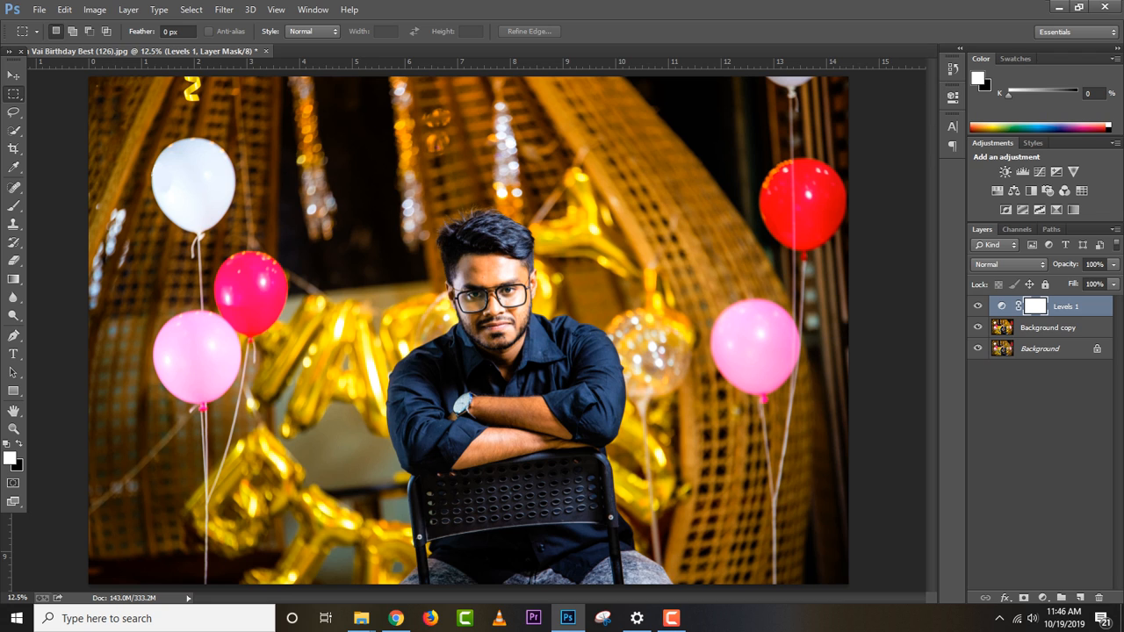
left_click(912, 88)
Add a Curves adjustment layer, adjust the upper middle of its RGB curve and reduce the layer's opacity to 74%.
left_click(1040, 172)
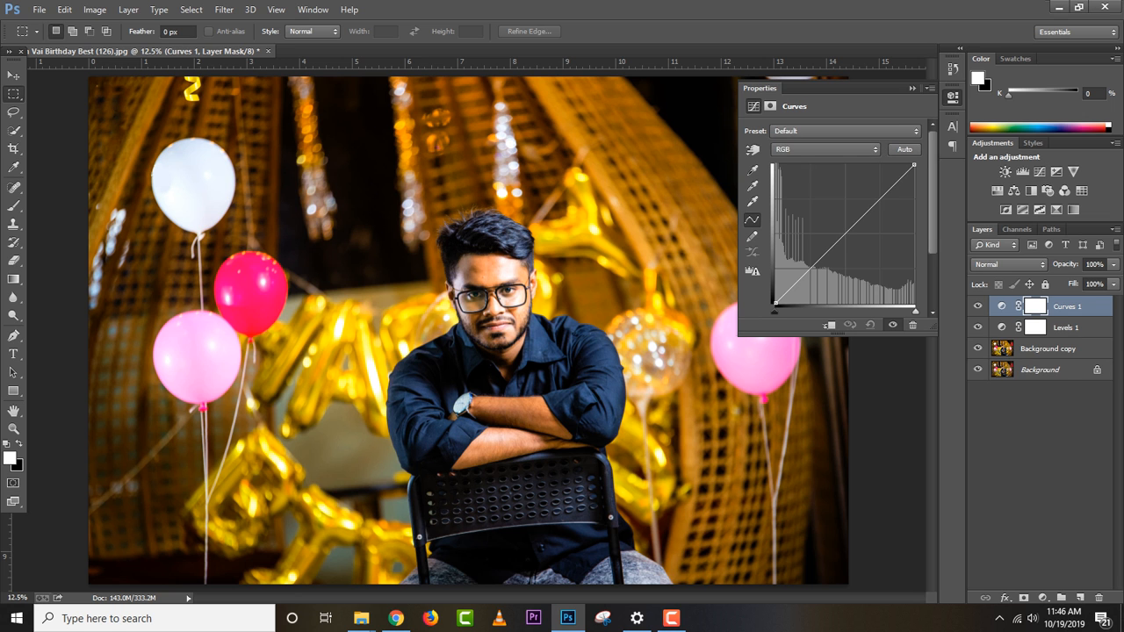
left_click_drag(844, 234, 864, 213)
left_click(912, 88)
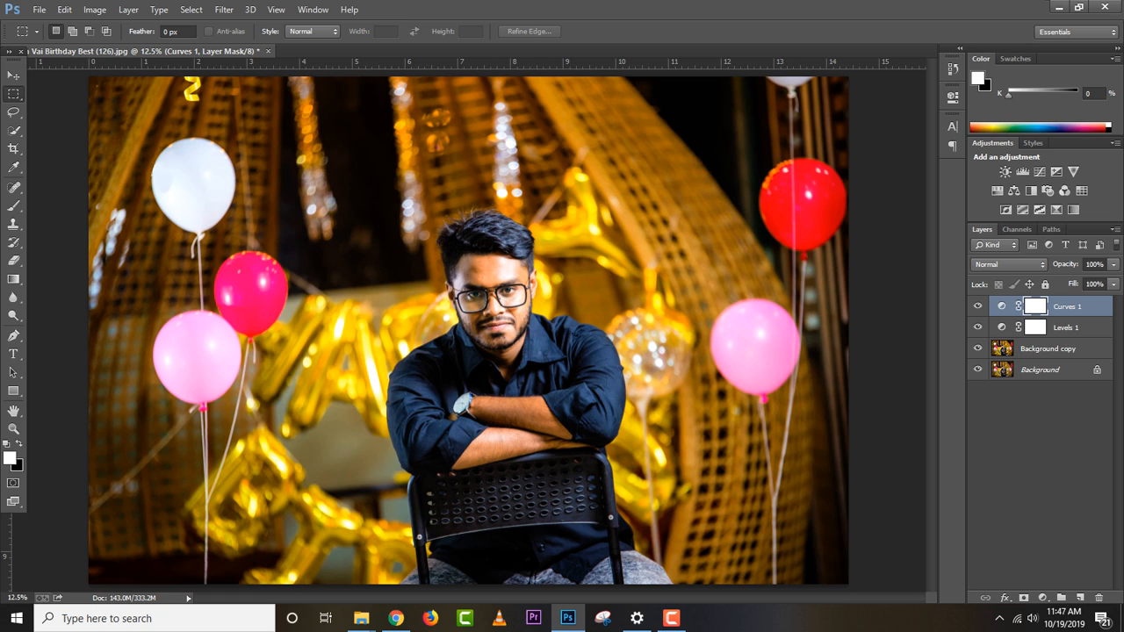
left_click(1114, 264)
left_click_drag(1112, 280, 1101, 280)
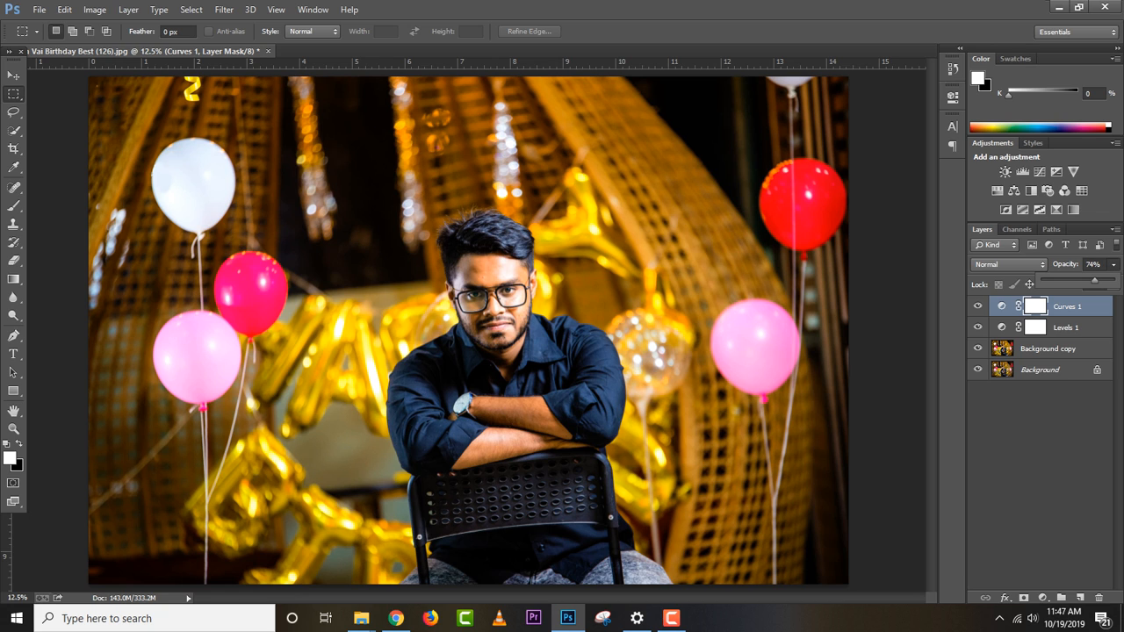
Flatten the image so the Levels, Curves and photo layers merge into one Background layer.
right_click(1041, 367)
left_click(1017, 471)
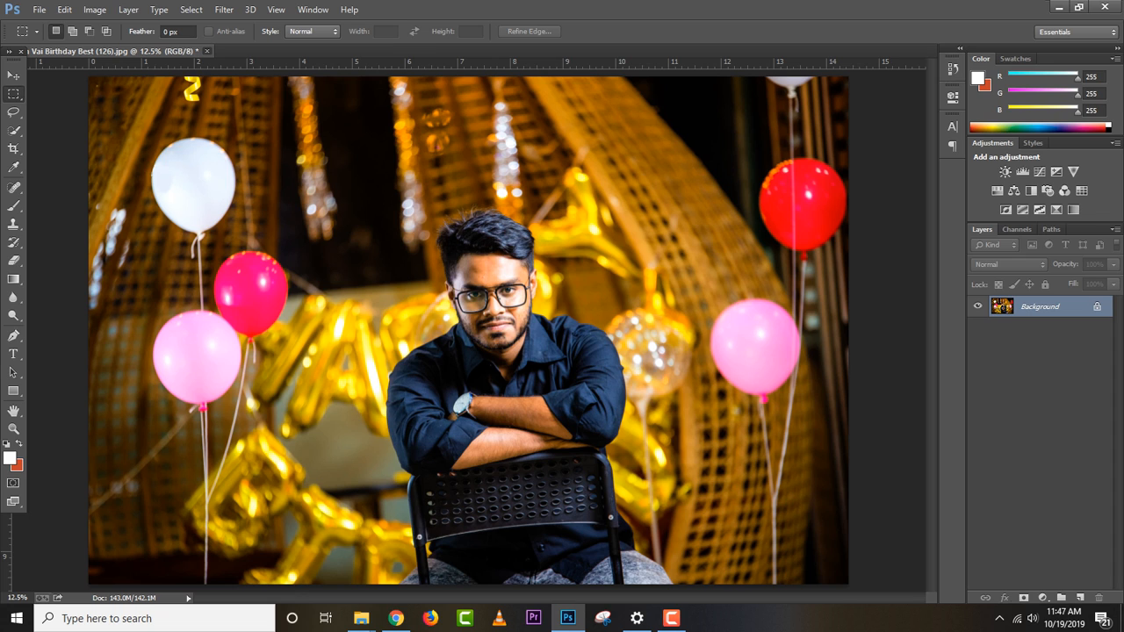
Close the photo without saving its changes and clear the open windows to return to the desktop.
left_click(207, 51)
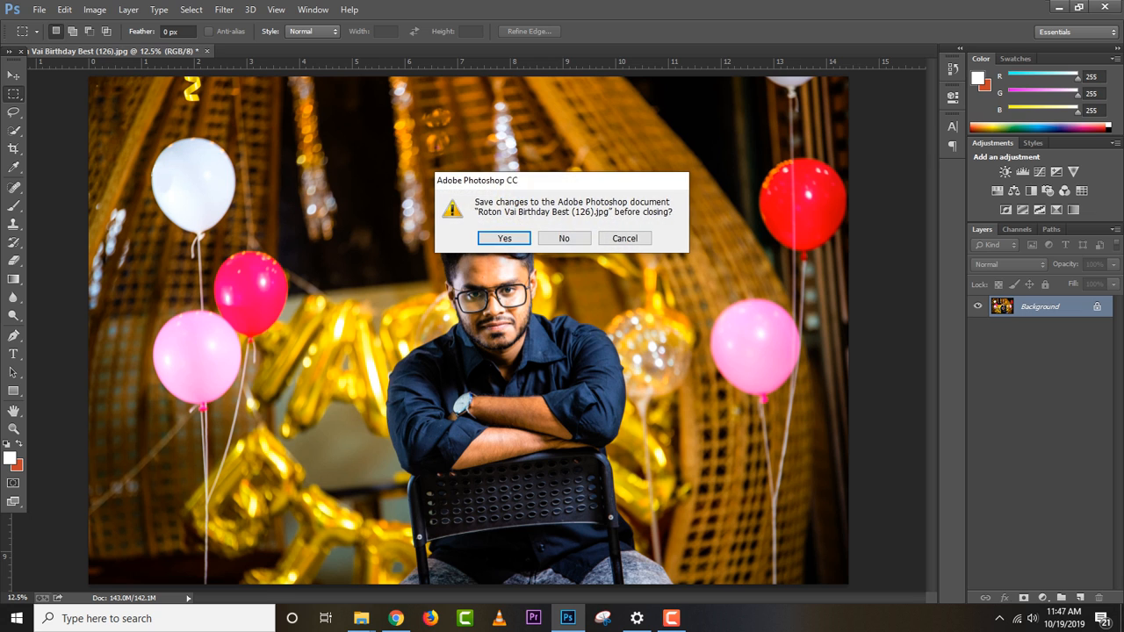
left_click(564, 238)
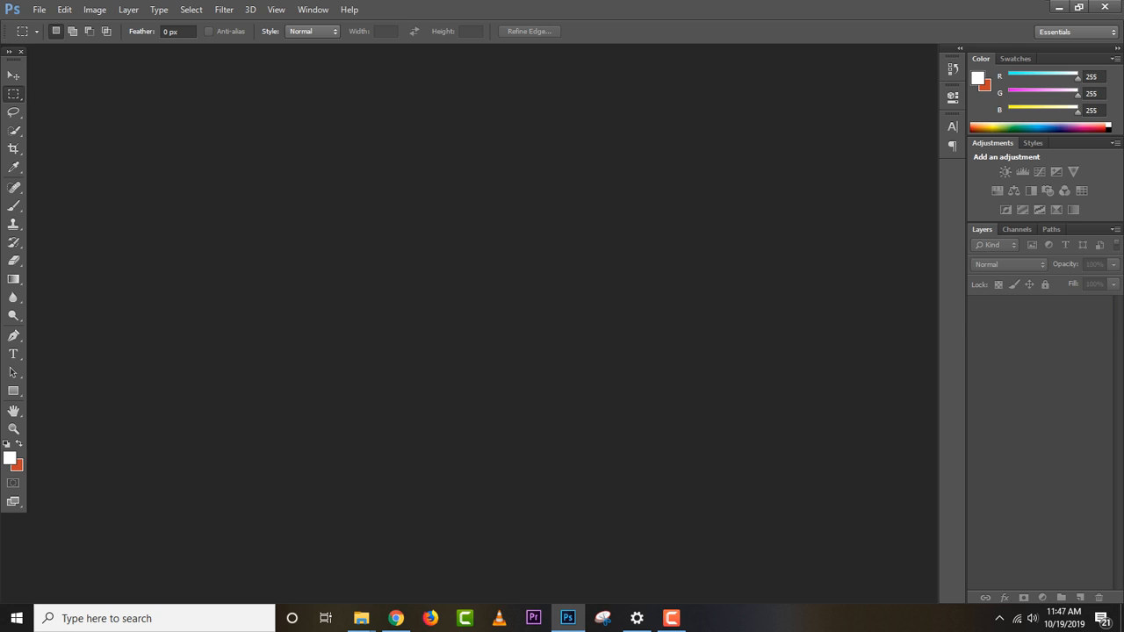
left_click(1059, 7)
left_click(1111, 7)
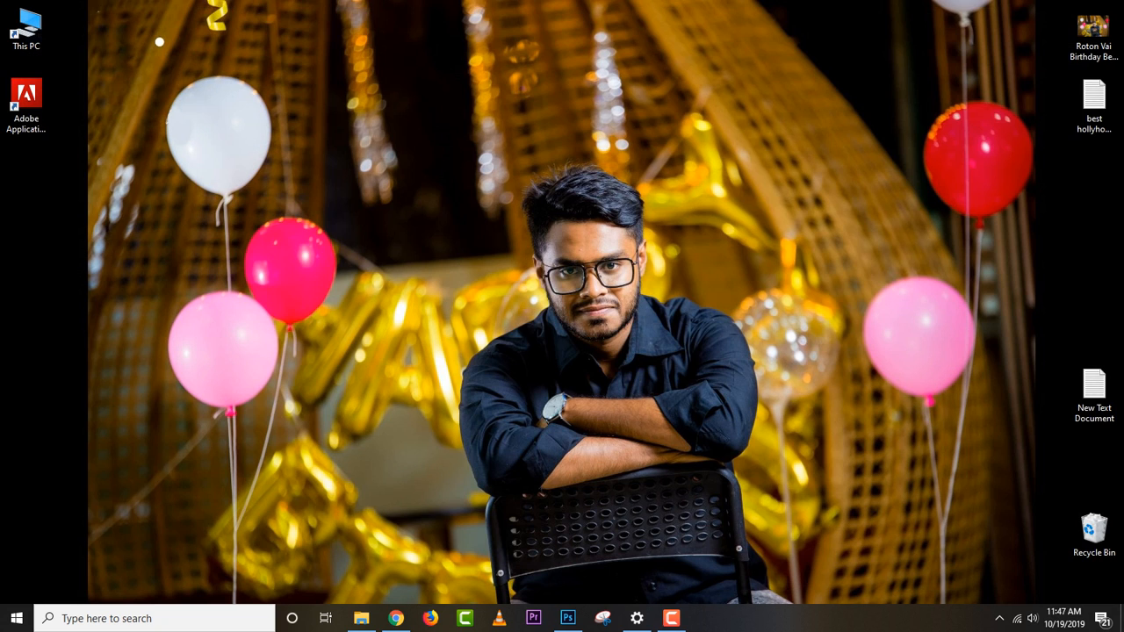